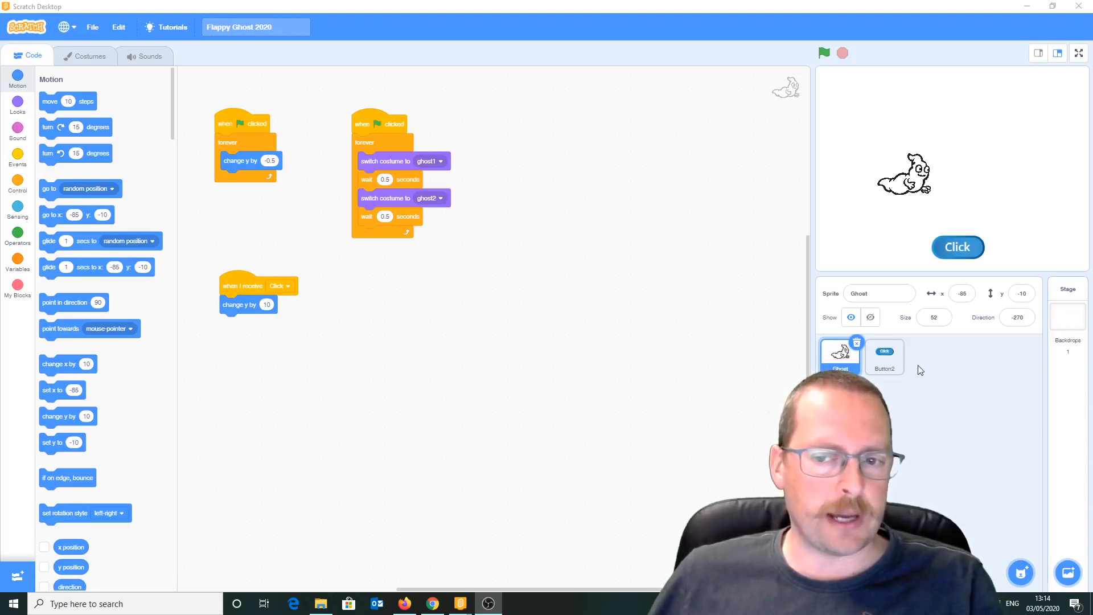
# Paint a new blank sprite and set the Brush fill to red, with colour 97 and brightness 100
pyautogui.moveTo(1021, 576)
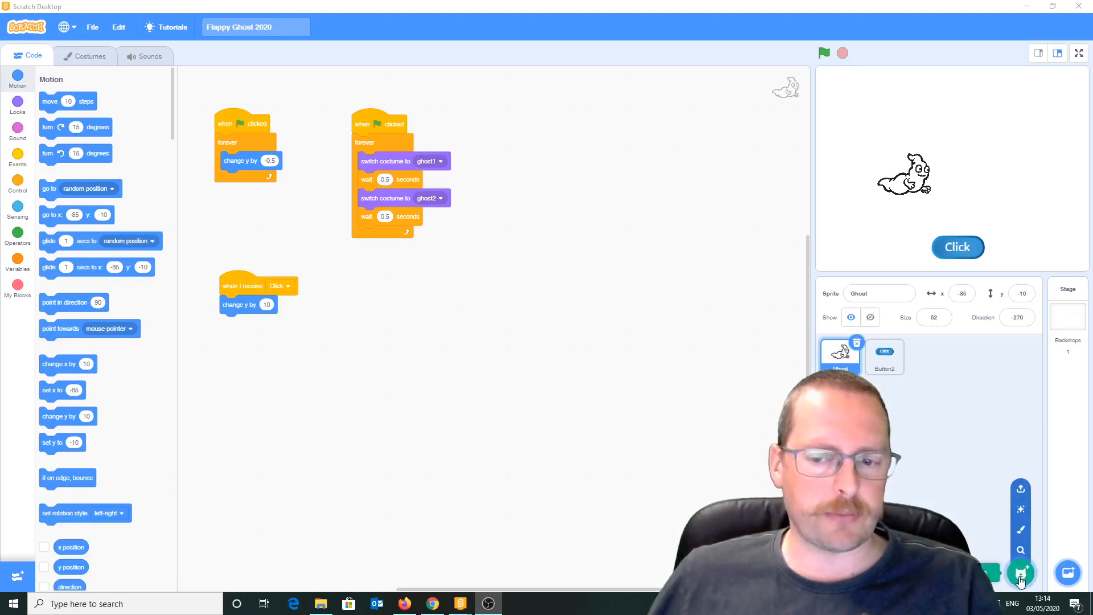
pyautogui.click(1021, 532)
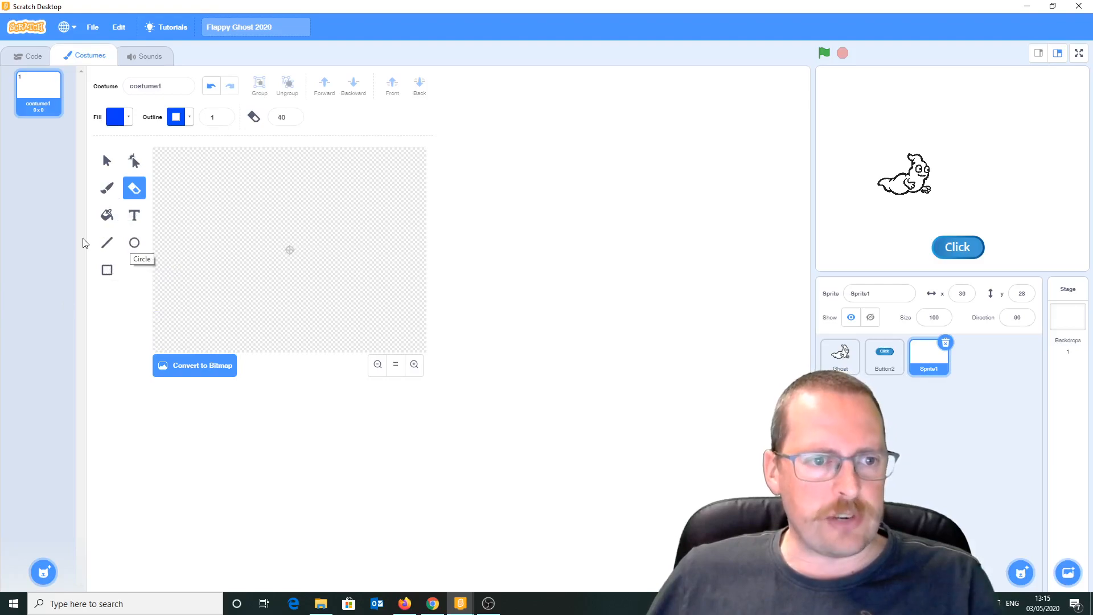
pyautogui.click(108, 190)
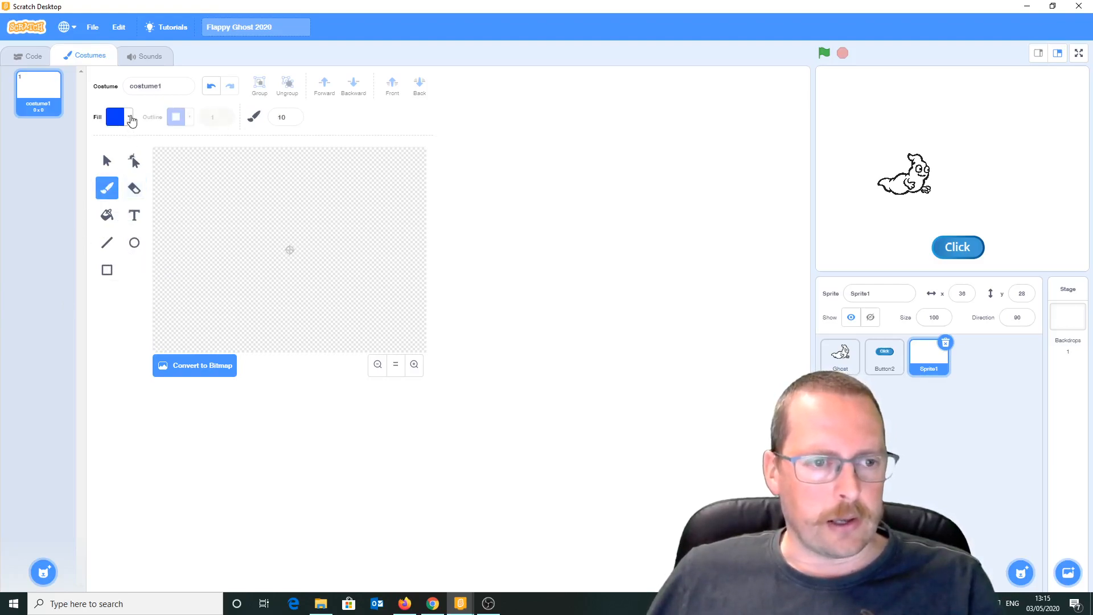
pyautogui.click(130, 118)
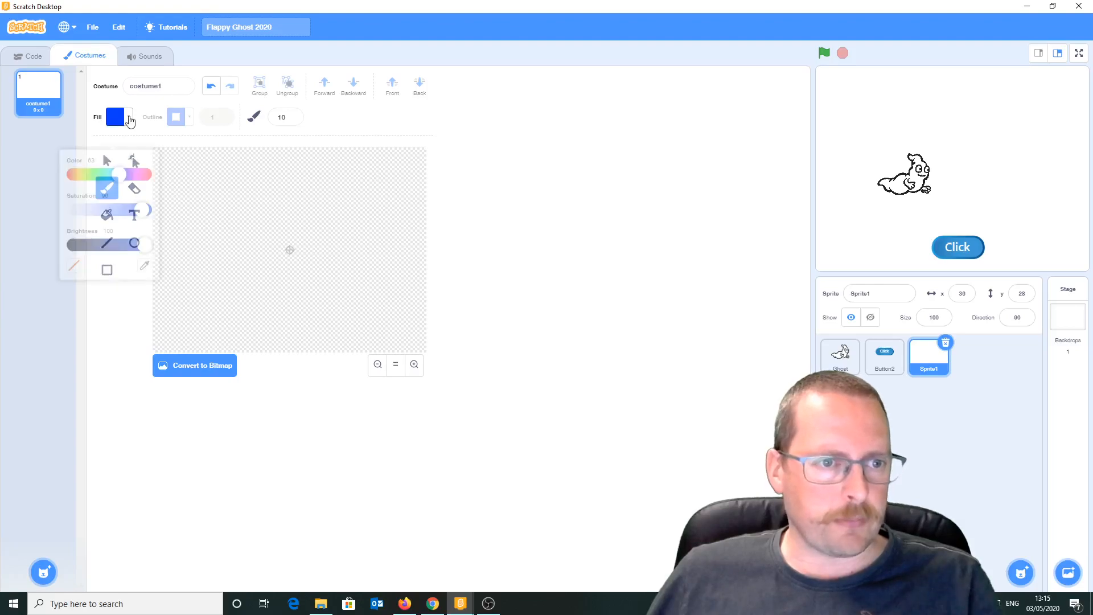
pyautogui.click(154, 157)
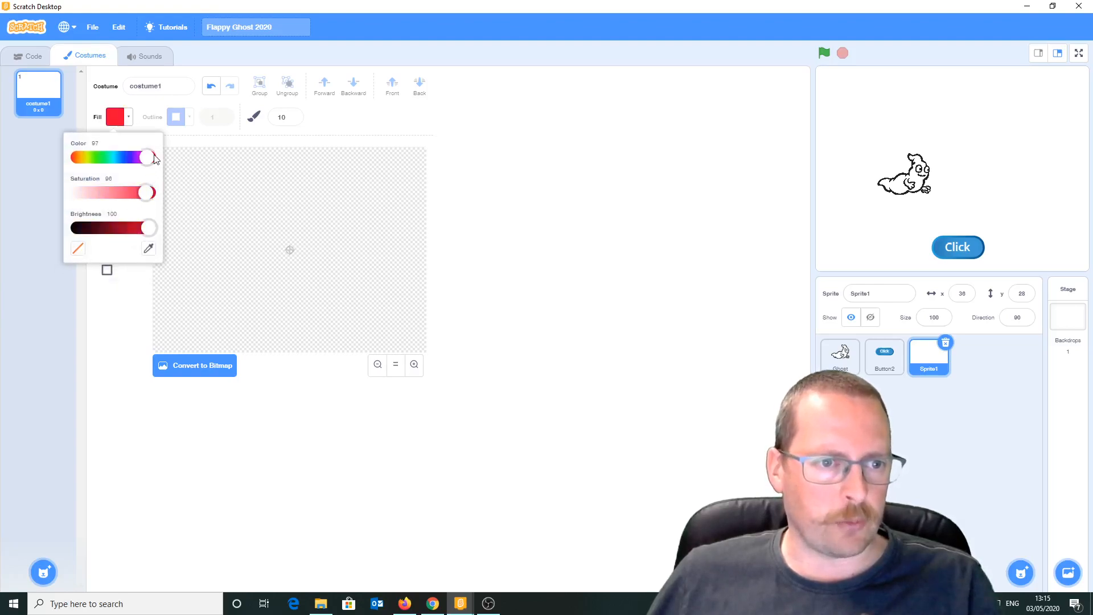
pyautogui.click(150, 195)
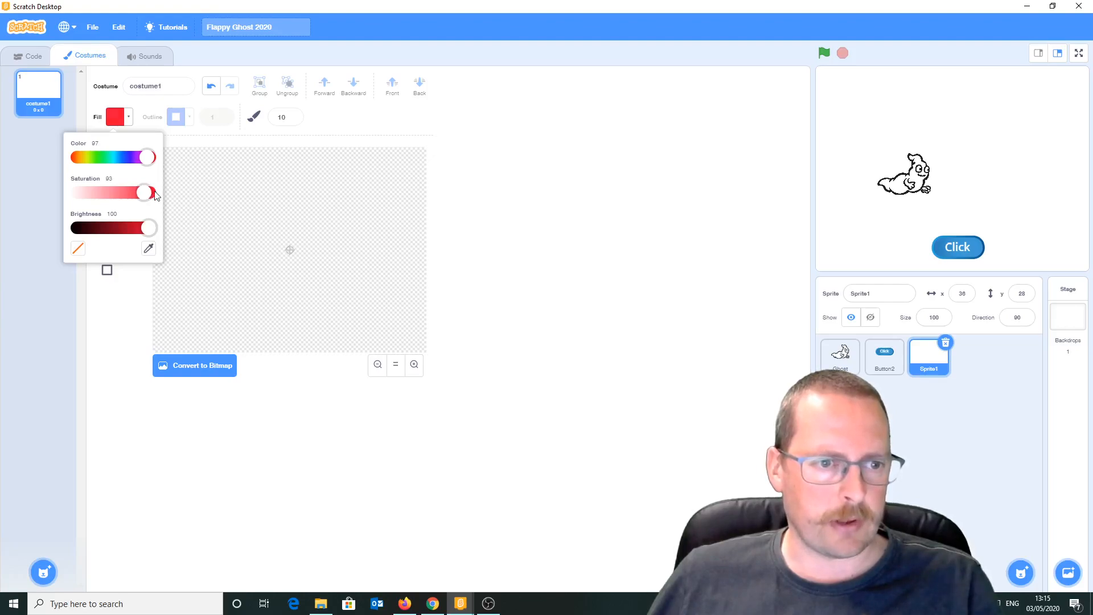
# Brush a small red scribble on the canvas and sample its colour for both the fill and outline of the Rectangle tool
pyautogui.moveTo(298, 203); pyautogui.dragTo(322, 196)
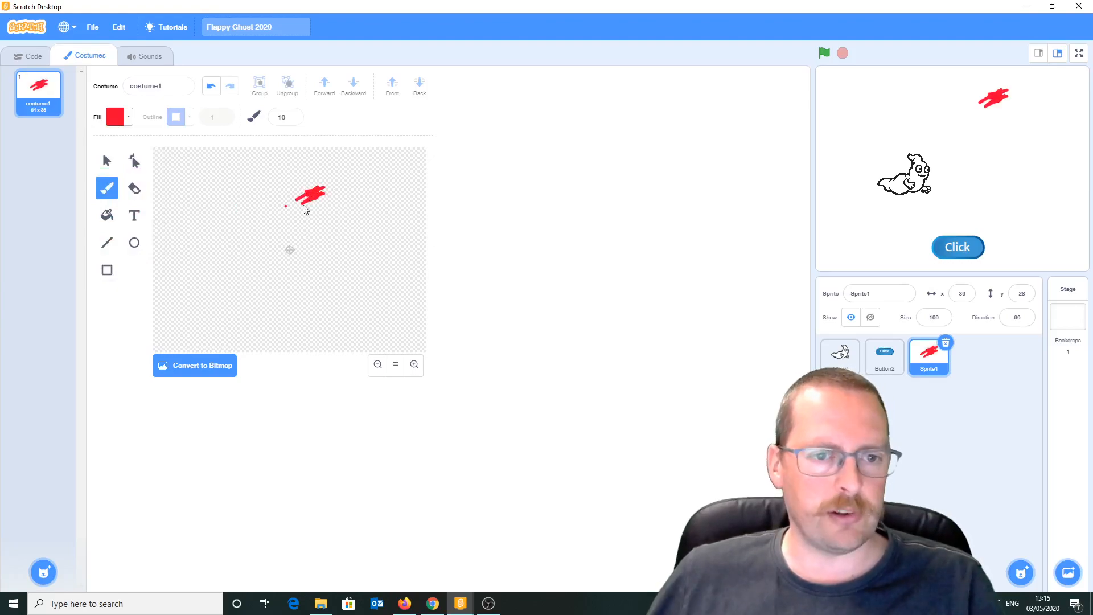
pyautogui.click(107, 271)
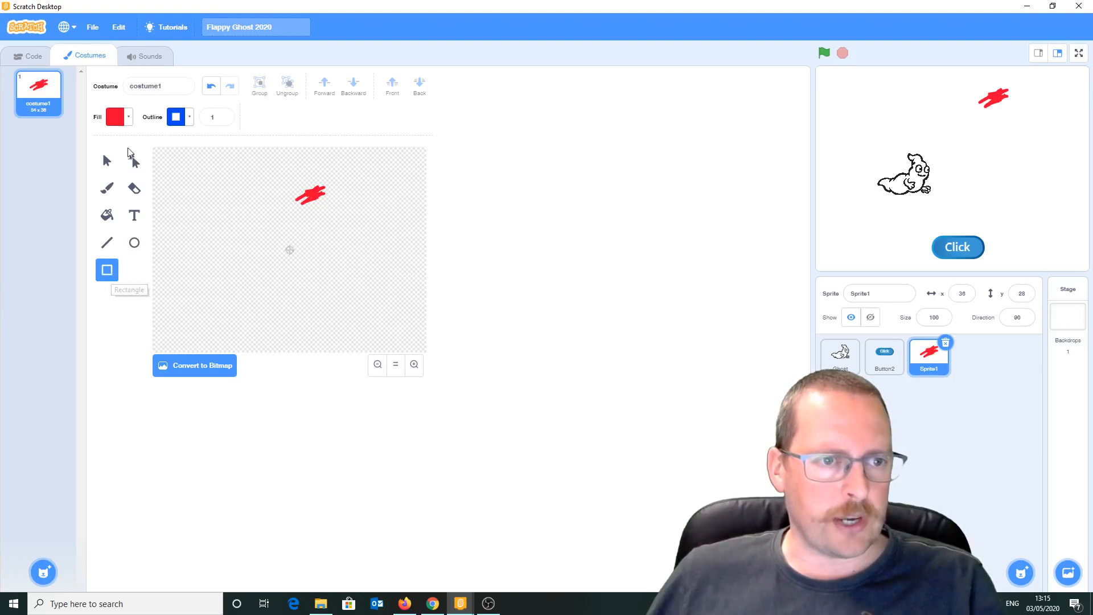
pyautogui.click(129, 121)
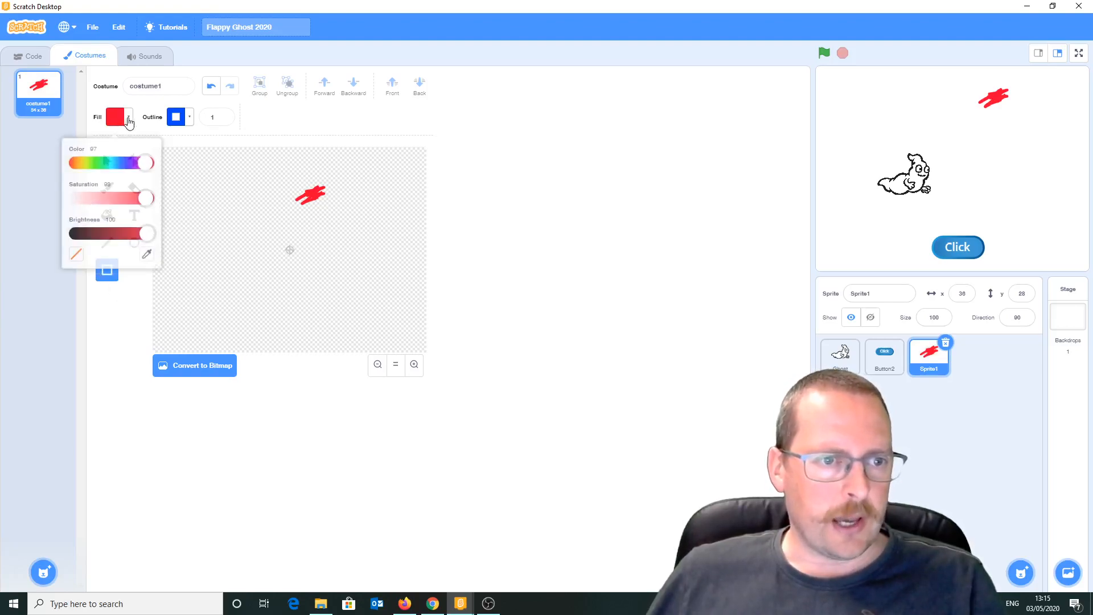
pyautogui.click(149, 249)
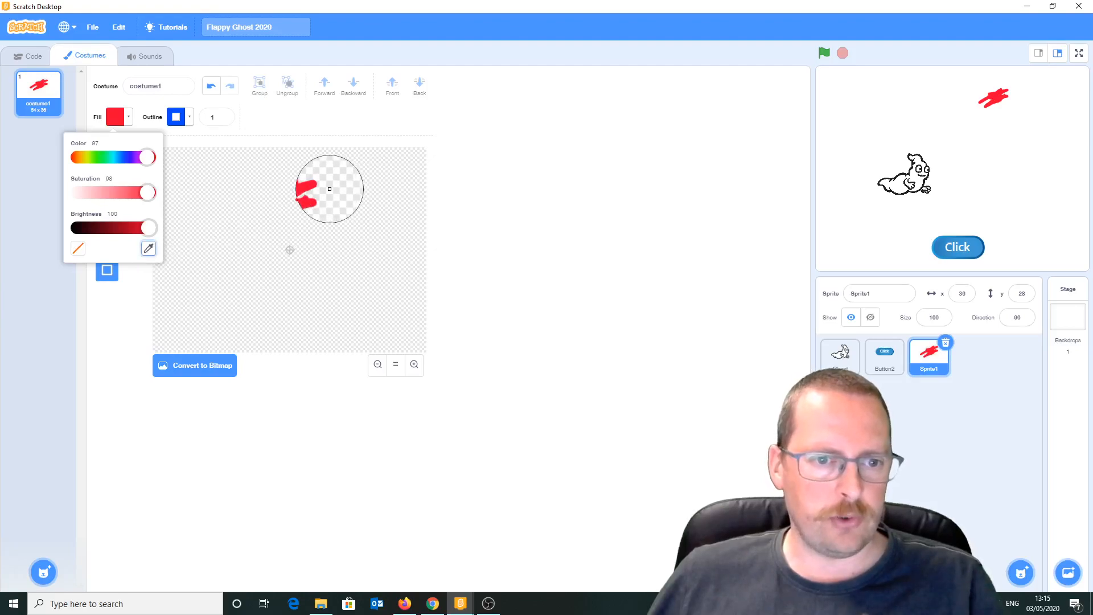
pyautogui.click(309, 191)
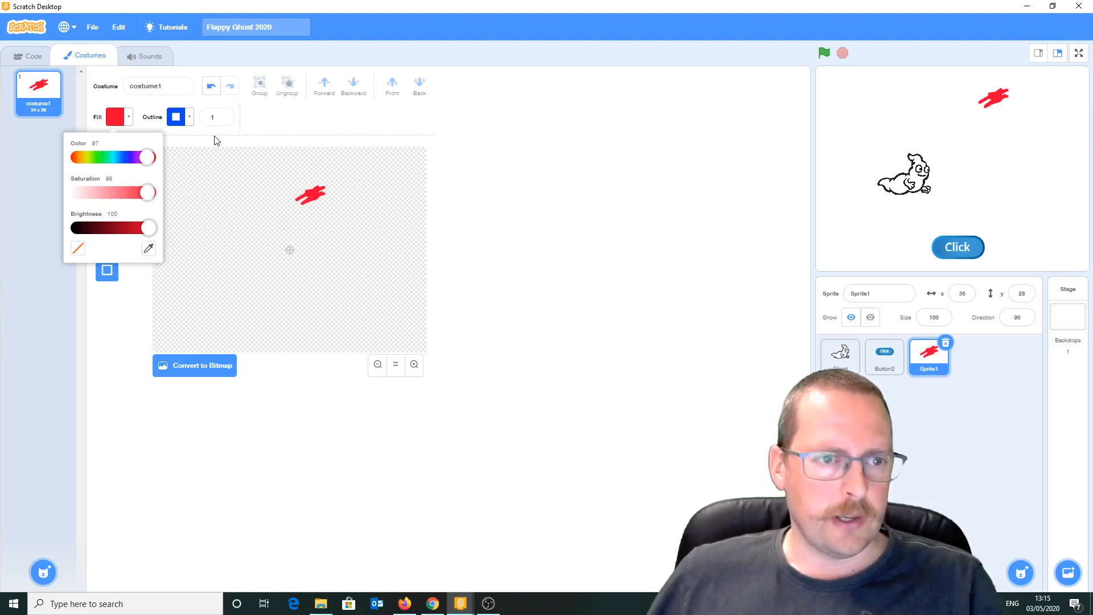
pyautogui.click(190, 122)
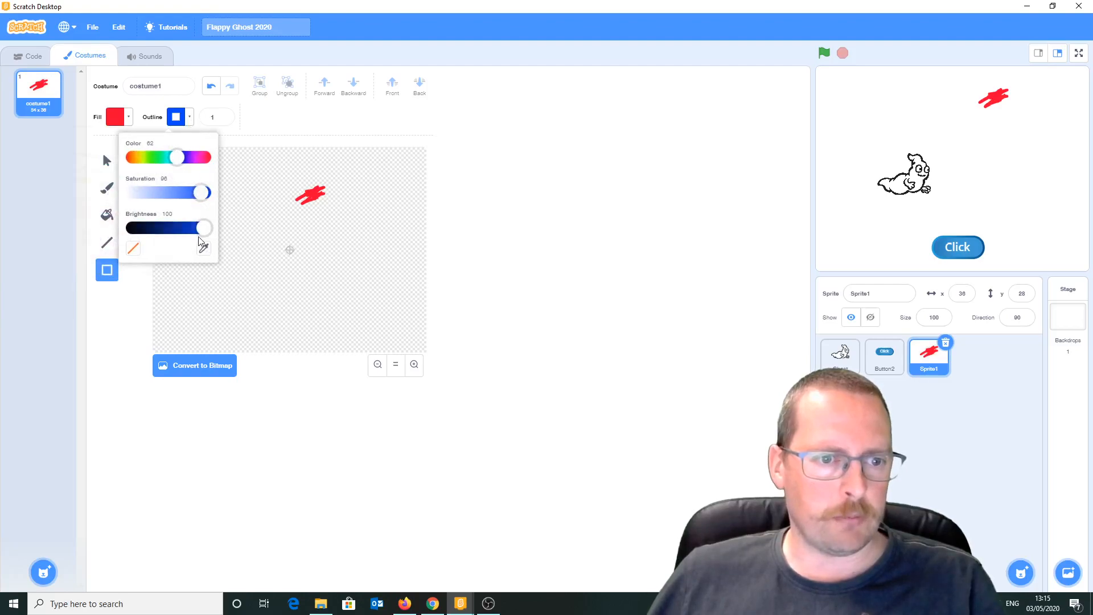
pyautogui.click(203, 249)
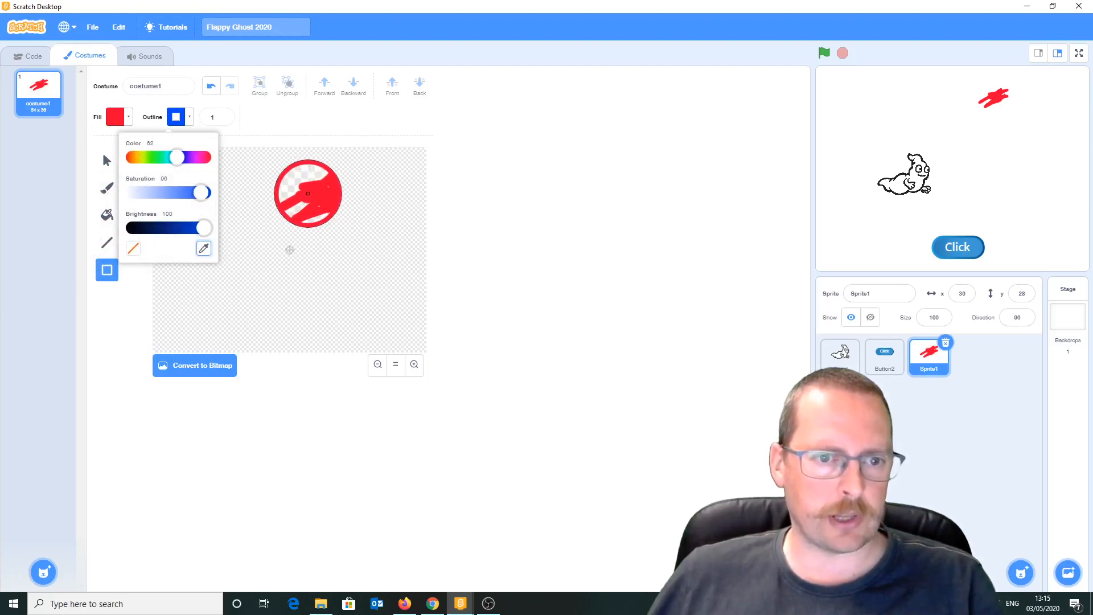
pyautogui.click(308, 196)
pyautogui.click(105, 359)
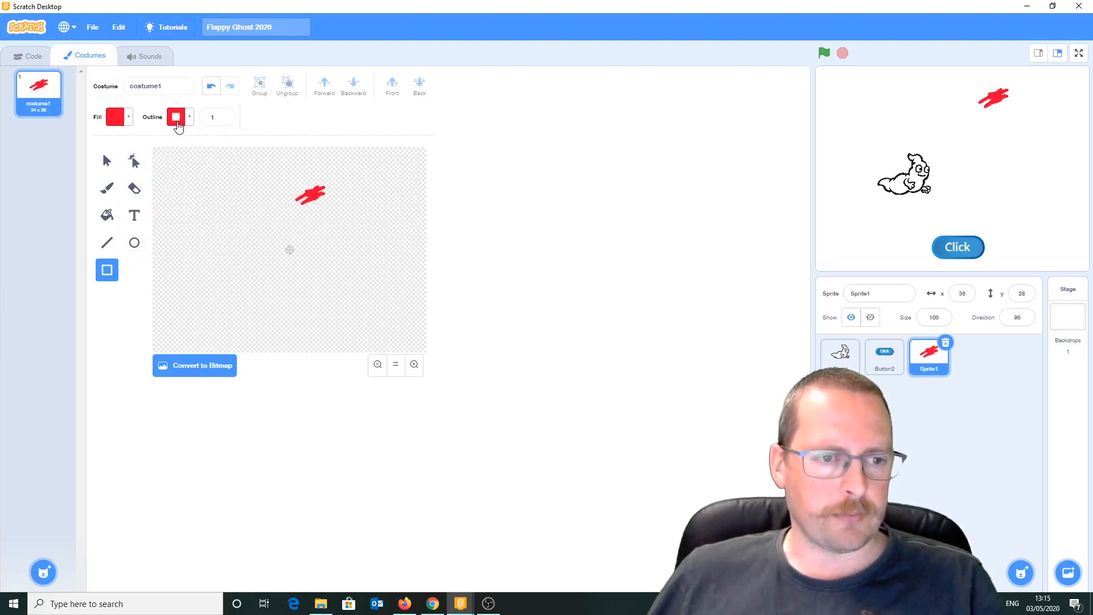
# Erase the scribble and draw thin full-width red rectangles along the upper and lower edges of the canvas
pyautogui.click(132, 190)
pyautogui.moveTo(287, 197)
pyautogui.mouseDown()
pyautogui.moveTo(333, 190)
pyautogui.moveTo(297, 198)
pyautogui.moveTo(318, 205)
pyautogui.moveTo(310, 214)
pyautogui.moveTo(293, 210)
pyautogui.mouseUp()
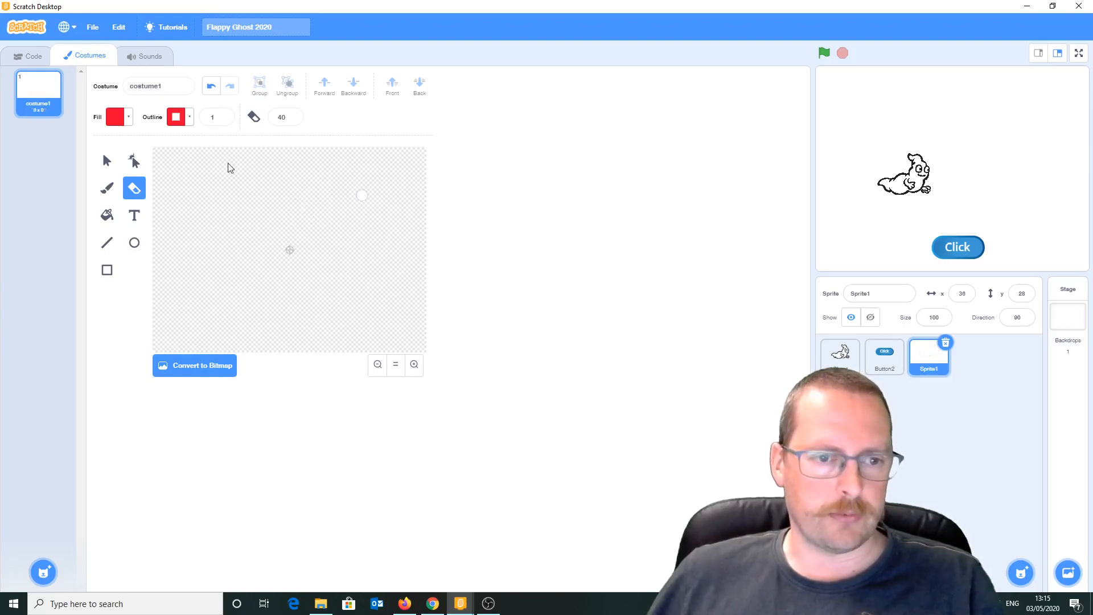
pyautogui.click(108, 272)
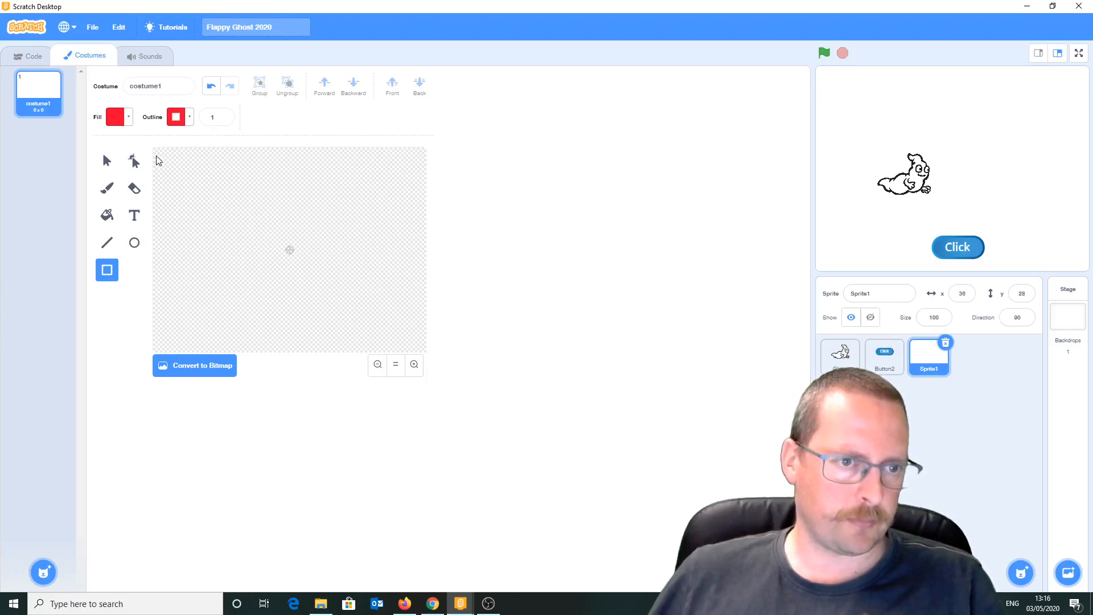
pyautogui.moveTo(154, 149); pyautogui.dragTo(445, 165)
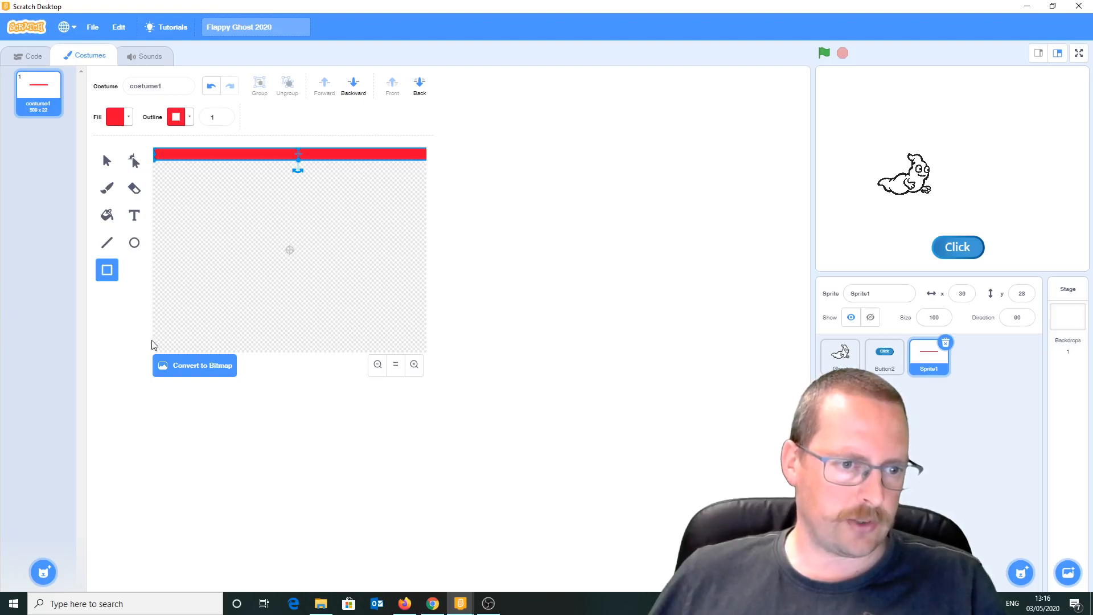
pyautogui.moveTo(154, 344); pyautogui.dragTo(424, 351)
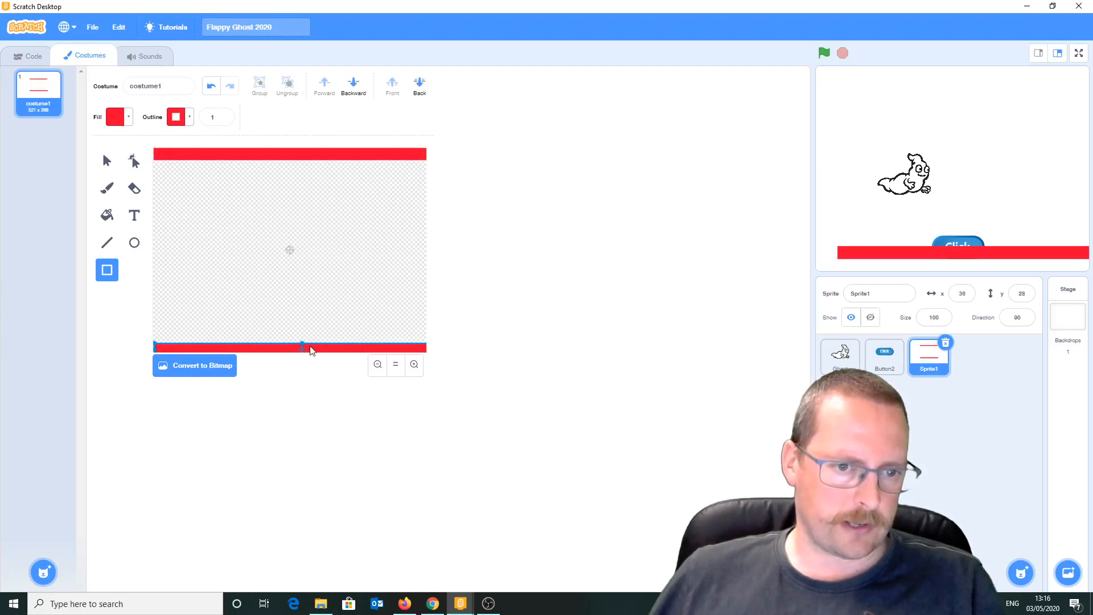
pyautogui.moveTo(302, 343); pyautogui.dragTo(302, 340)
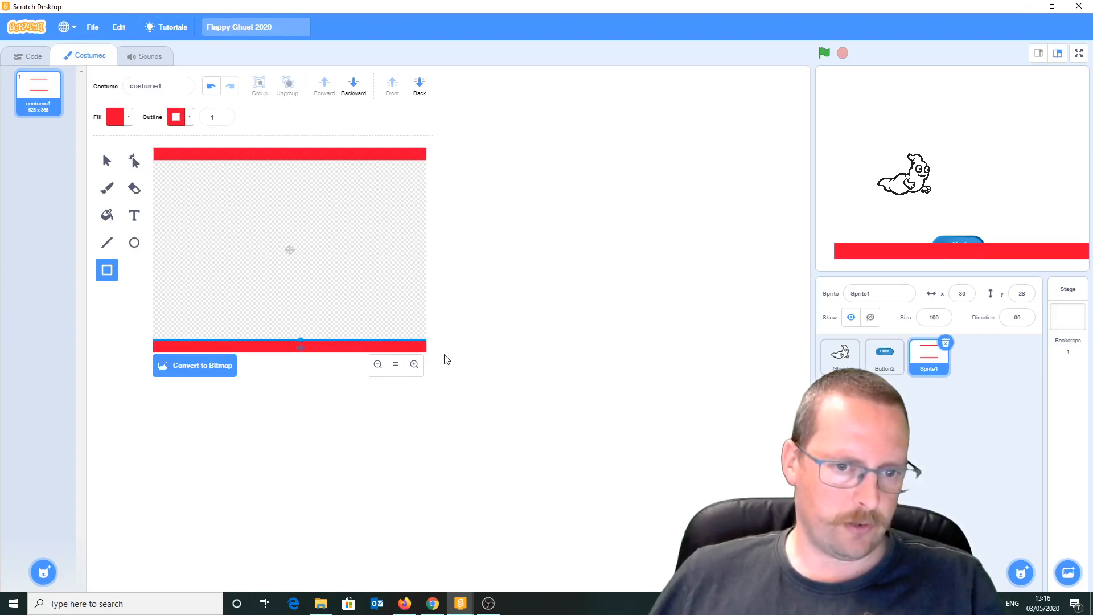
pyautogui.click(169, 156)
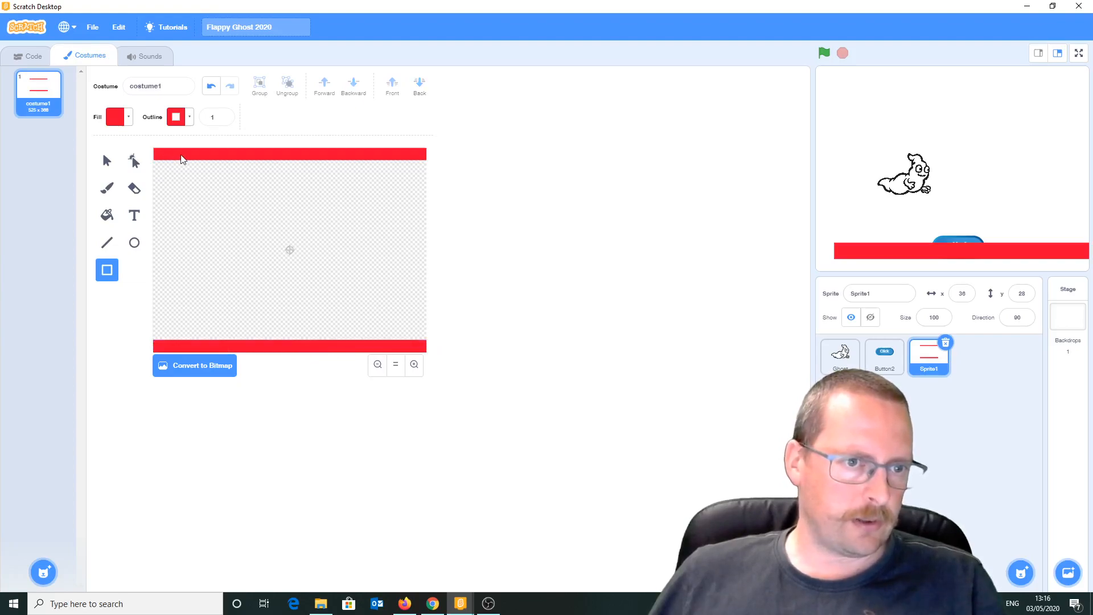
pyautogui.click(107, 161)
pyautogui.click(197, 155)
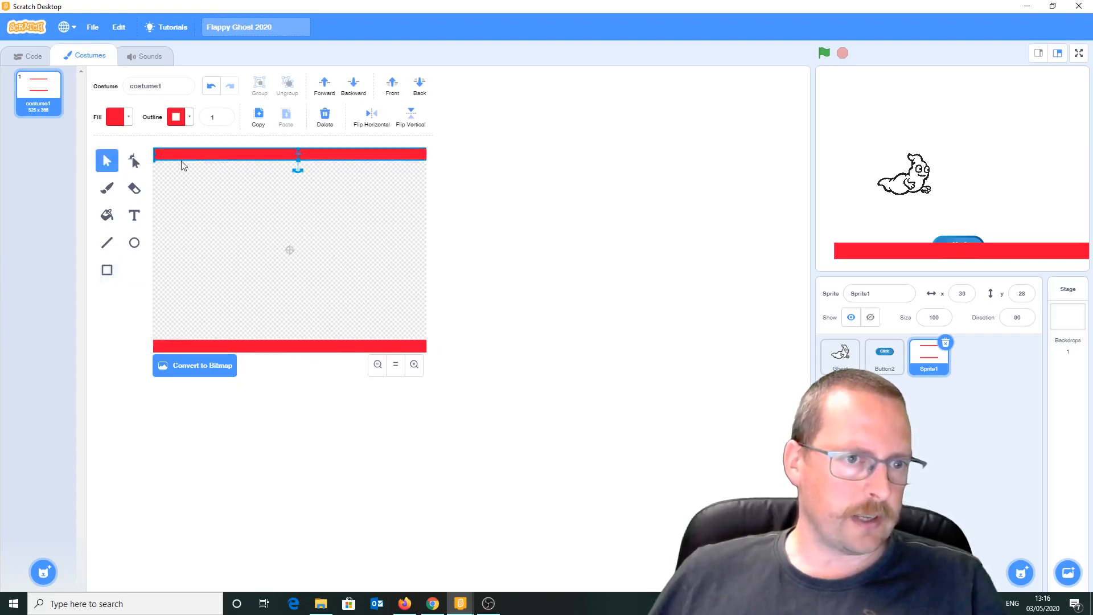
pyautogui.moveTo(153, 155)
pyautogui.mouseDown()
pyautogui.moveTo(141, 162)
pyautogui.moveTo(155, 155)
pyautogui.mouseUp()
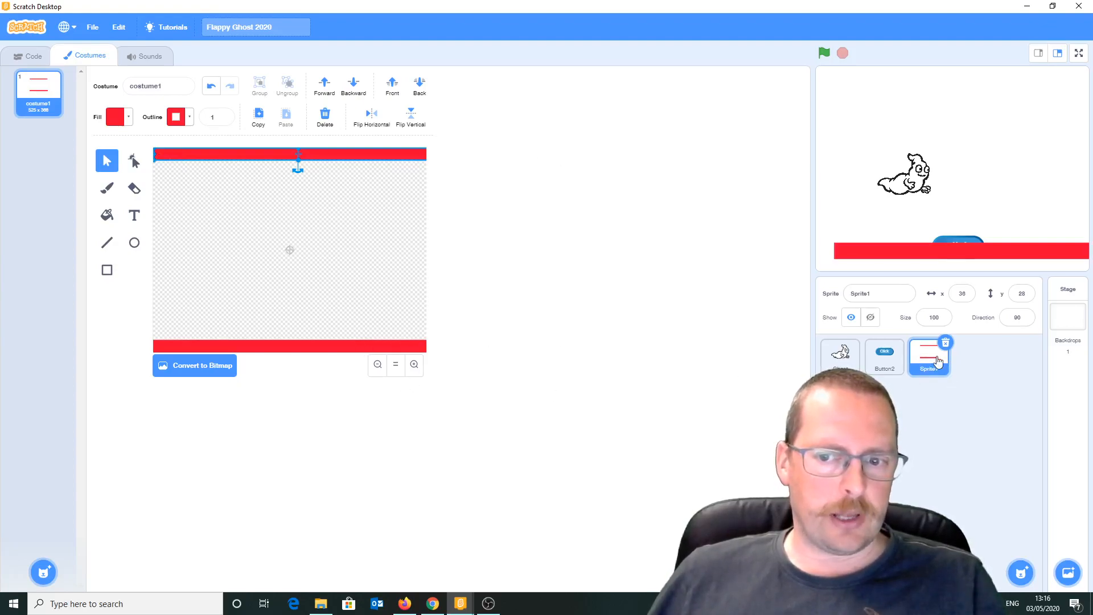
# Rename the sprite bg0 and move it on the stage so its bars line the upper and lower edges, at about x 0, y 1
pyautogui.moveTo(878, 294); pyautogui.dragTo(827, 289)
pyautogui.write('bg0')
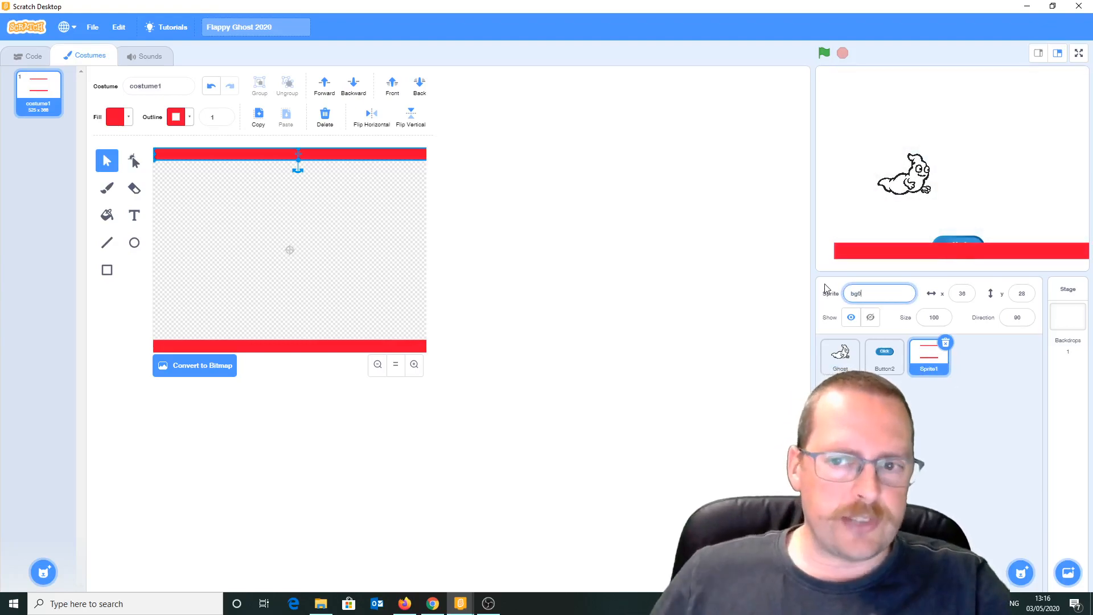
pyautogui.moveTo(856, 244)
pyautogui.mouseDown()
pyautogui.moveTo(870, 251)
pyautogui.moveTo(855, 265)
pyautogui.mouseUp()
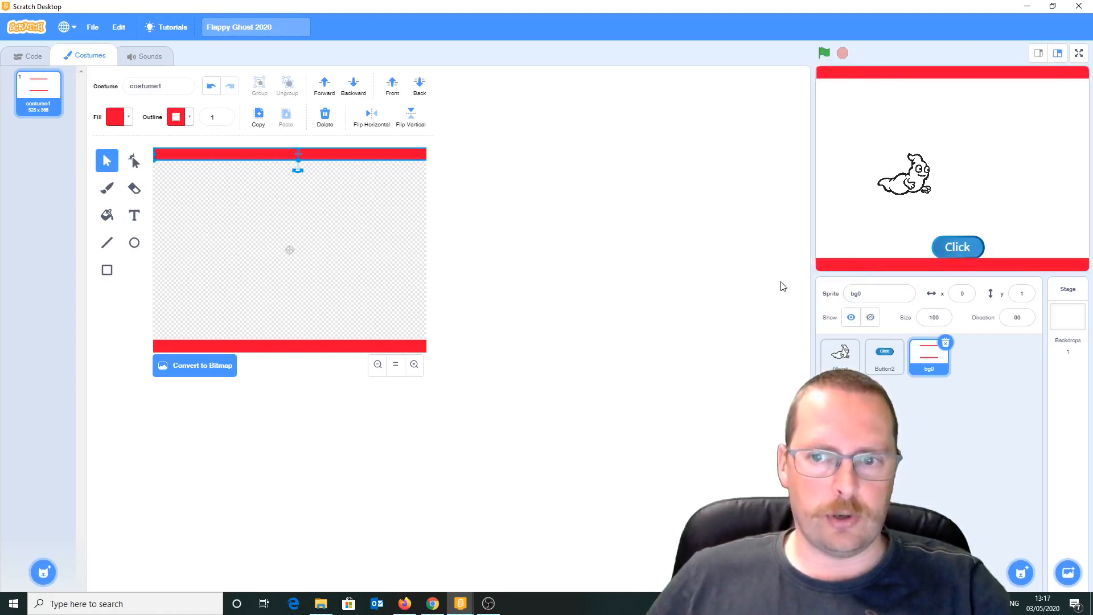
# Raise the Click button slightly above the lower bar and reposition bg0 on the stage at about x -2, y 2
pyautogui.moveTo(949, 271); pyautogui.dragTo(948, 274)
pyautogui.click(964, 248)
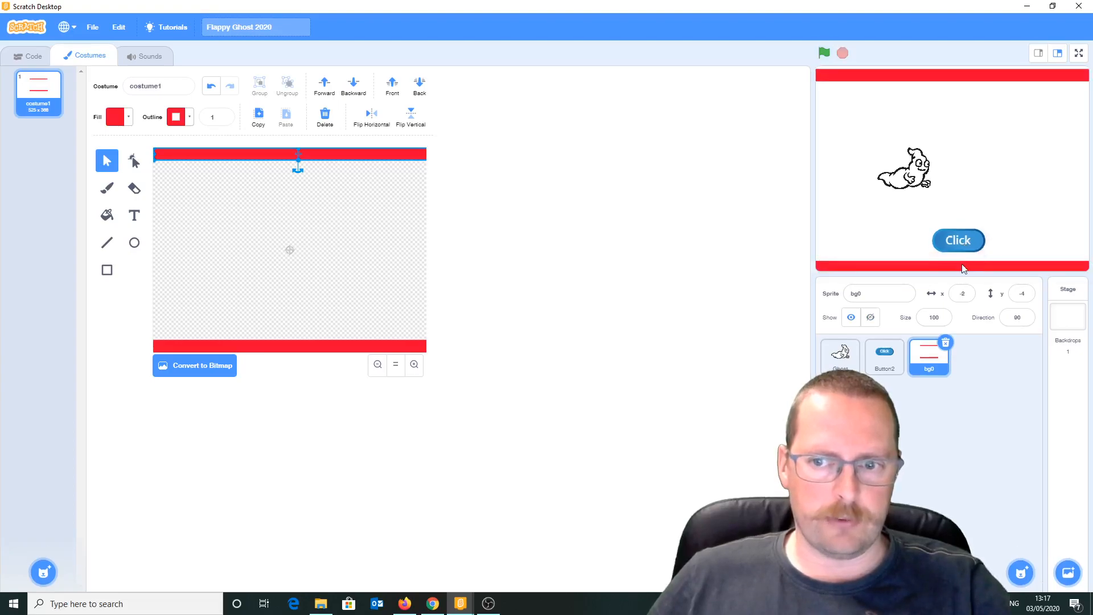
pyautogui.click(962, 259)
pyautogui.moveTo(961, 265); pyautogui.dragTo(959, 254)
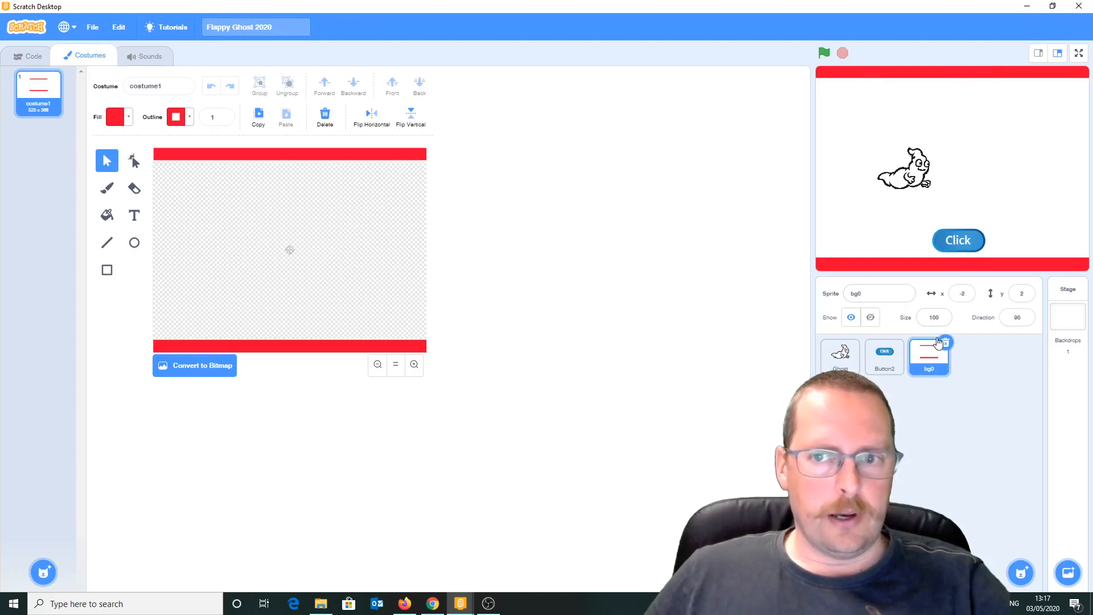
# Duplicate the bg0 sprite and rename the copy bg1
pyautogui.rightClick(932, 369)
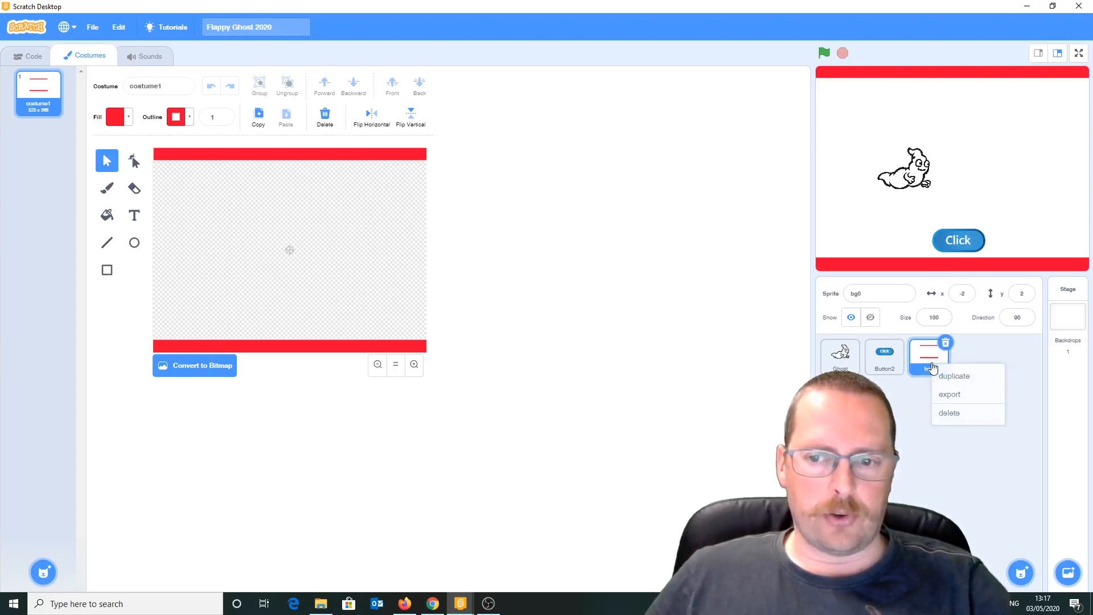
pyautogui.click(953, 377)
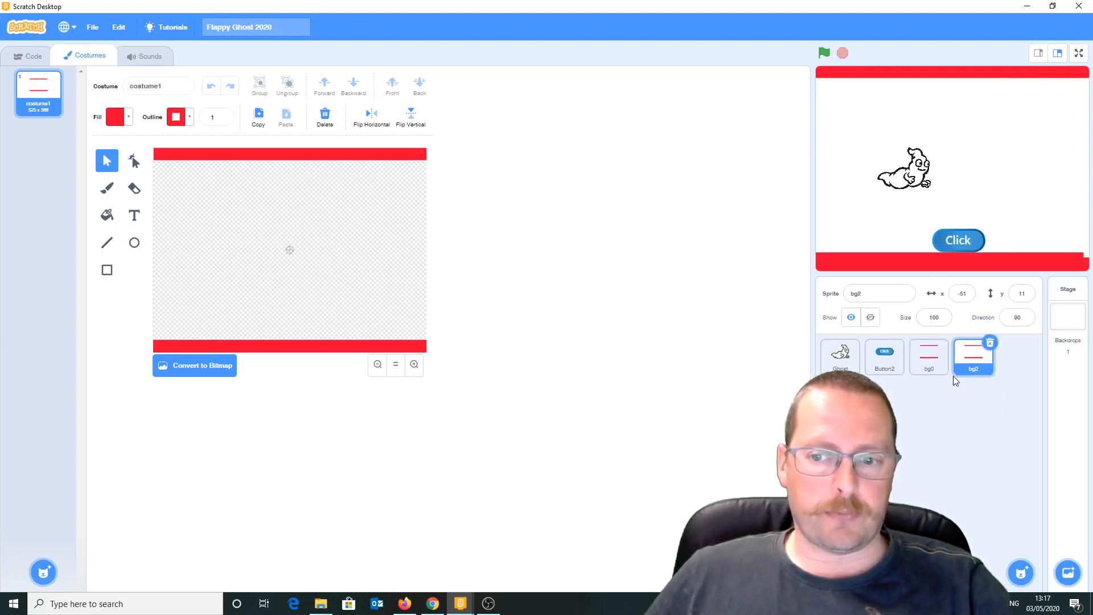
pyautogui.click(869, 294)
pyautogui.press('BackSpace')
pyautogui.write('1')
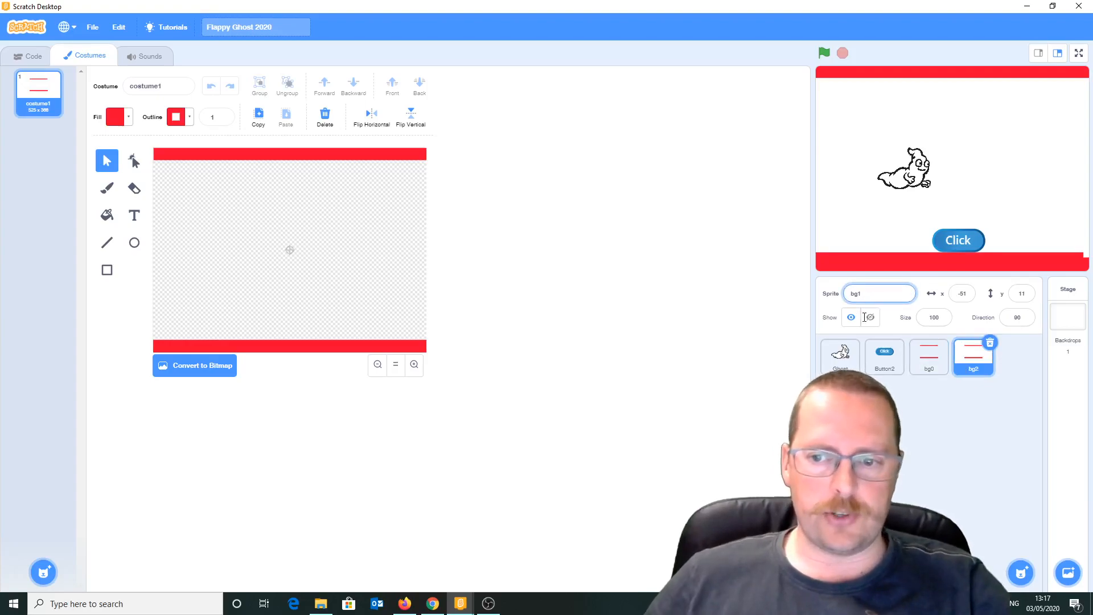
pyautogui.press('Return')
# Draw two red obstacles in bg1: a pillar rising from the lower bar right of centre and a short block hanging from the upper bar near the centre
pyautogui.click(107, 269)
pyautogui.moveTo(344, 349); pyautogui.dragTo(361, 290)
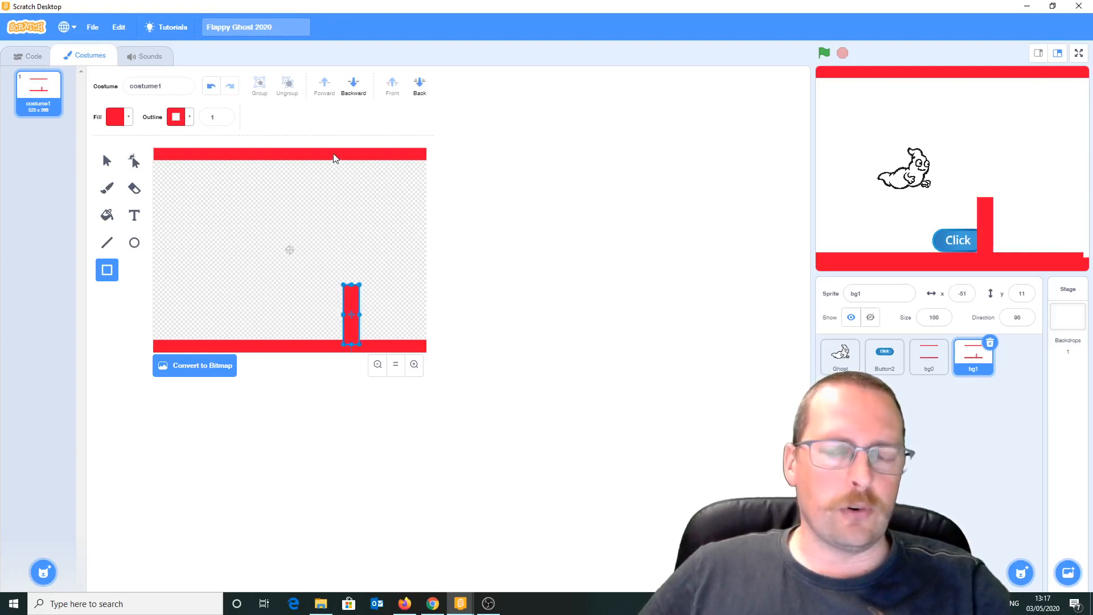
pyautogui.click(278, 160)
pyautogui.moveTo(288, 174); pyautogui.dragTo(292, 185)
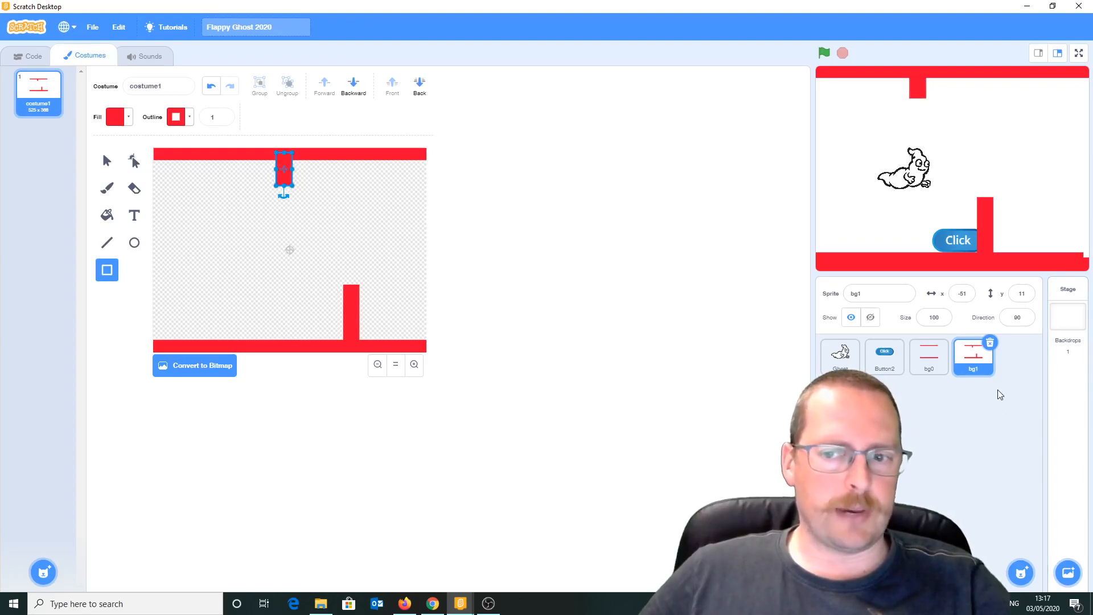
# Duplicate bg0 again and draw two tall red pillars rising from the copy's lower bar, one on each side of the canvas centre
pyautogui.rightClick(936, 369)
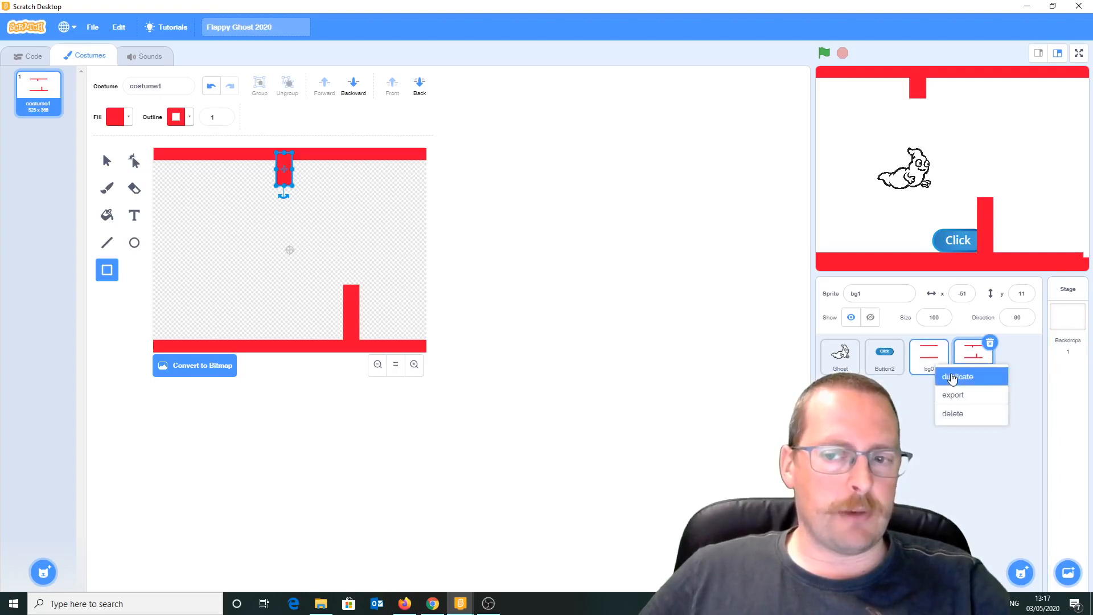
pyautogui.click(953, 377)
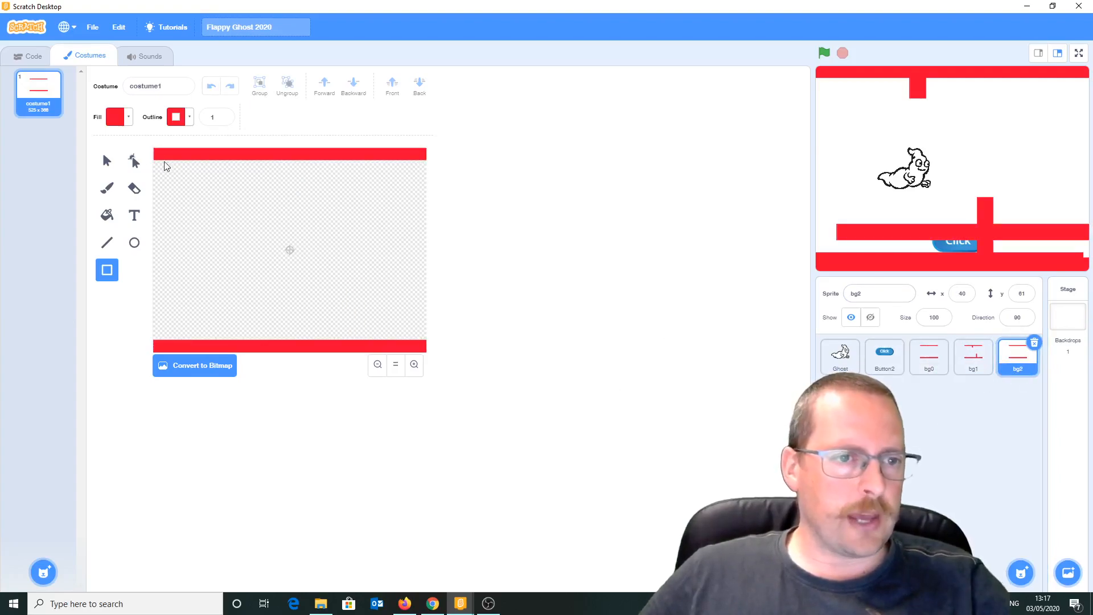
pyautogui.click(106, 243)
pyautogui.click(107, 270)
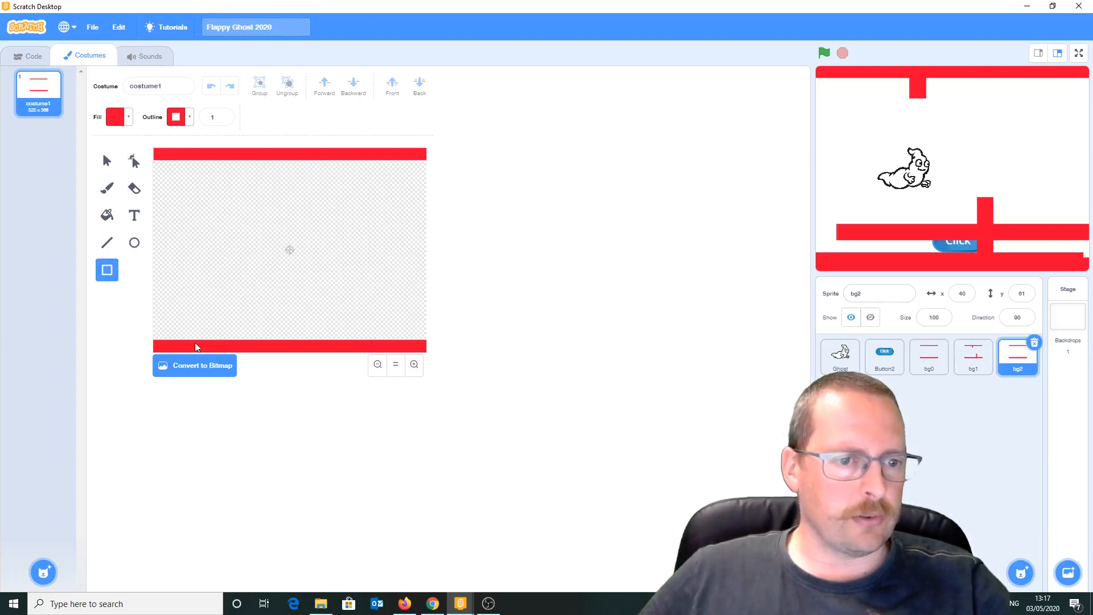
pyautogui.moveTo(193, 326); pyautogui.dragTo(213, 249)
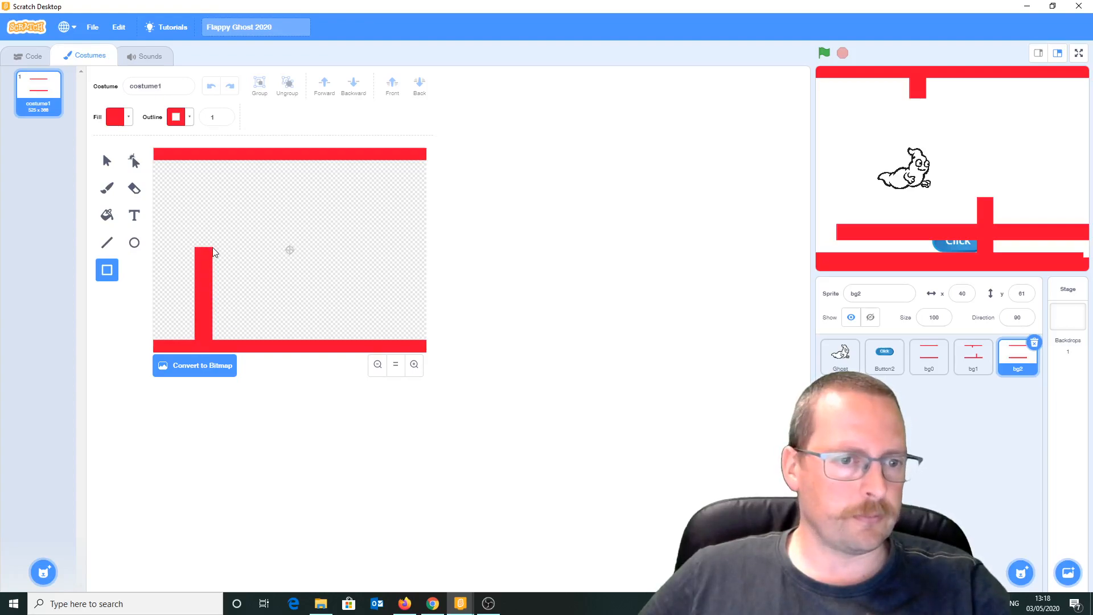
pyautogui.moveTo(214, 253); pyautogui.dragTo(213, 247)
pyautogui.moveTo(330, 346); pyautogui.dragTo(349, 249)
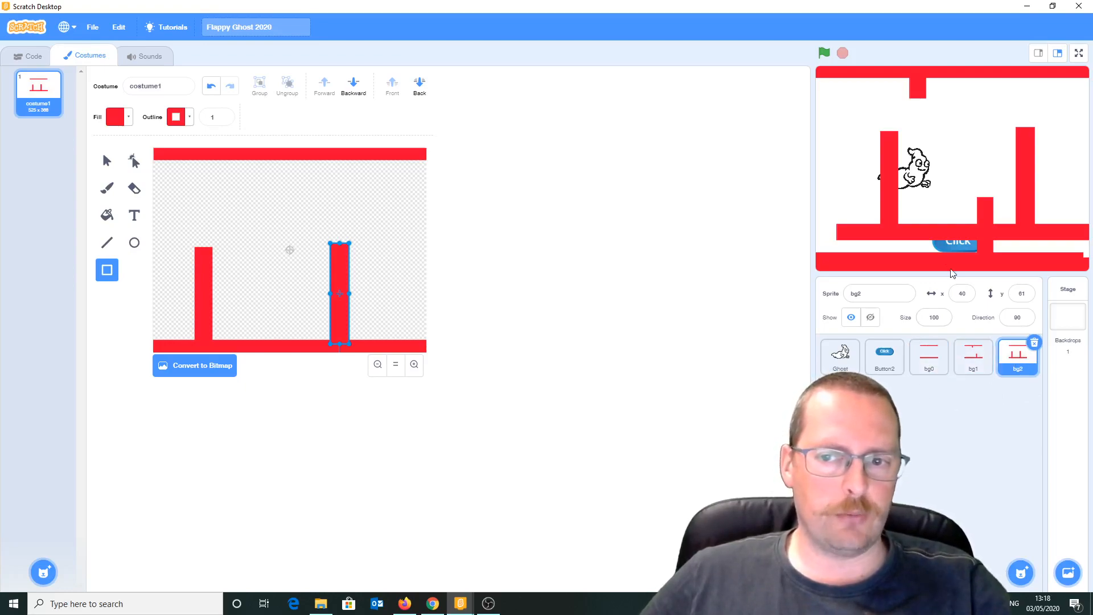
# Move bg2 and bg1 past the right edge of the stage, to about x 422, y 10 and x 390, y -2
pyautogui.click(914, 242)
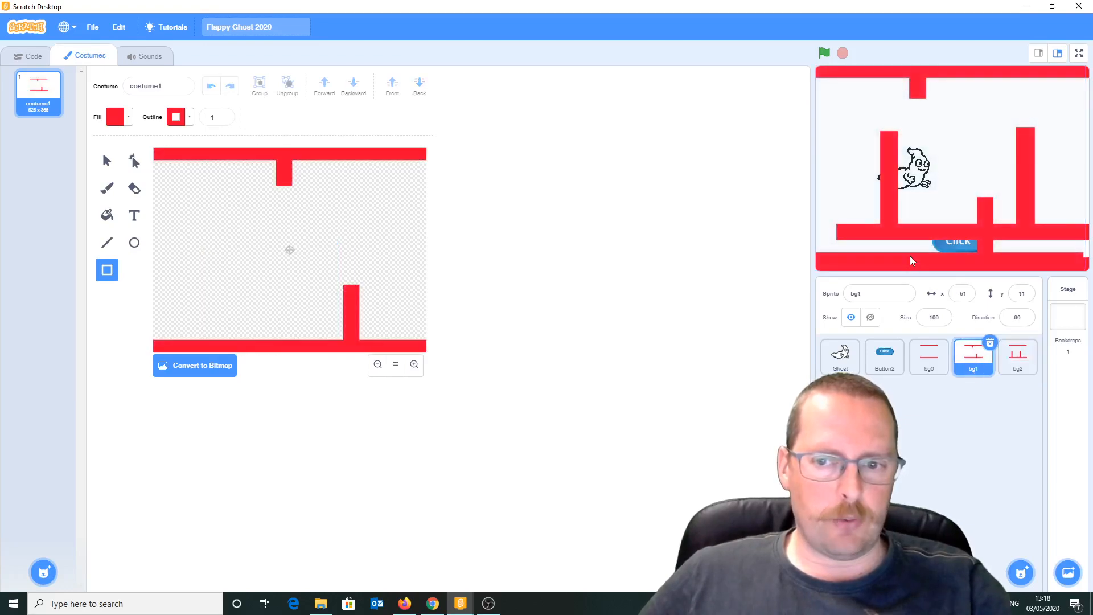
pyautogui.click(967, 355)
pyautogui.moveTo(923, 230); pyautogui.dragTo(1085, 265)
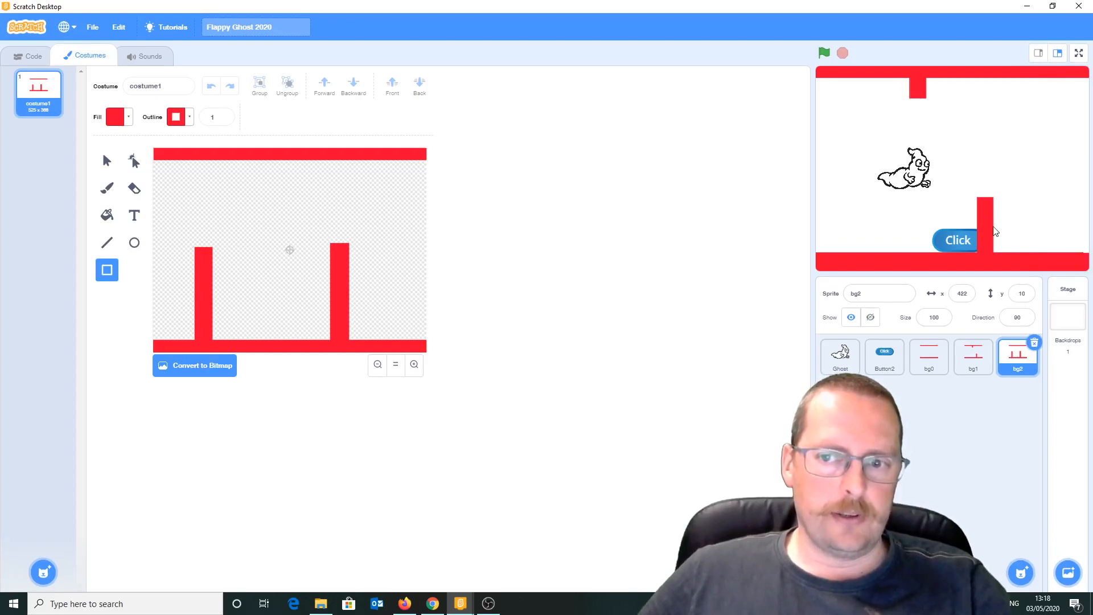
pyautogui.moveTo(989, 215); pyautogui.dragTo(1057, 234)
pyautogui.moveTo(893, 251); pyautogui.dragTo(1054, 271)
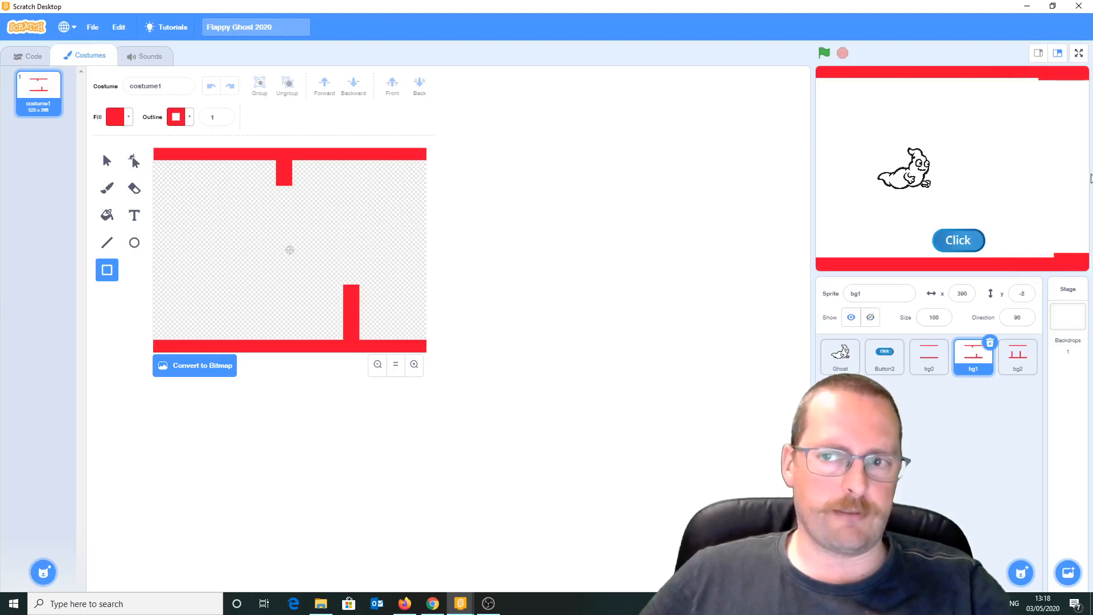